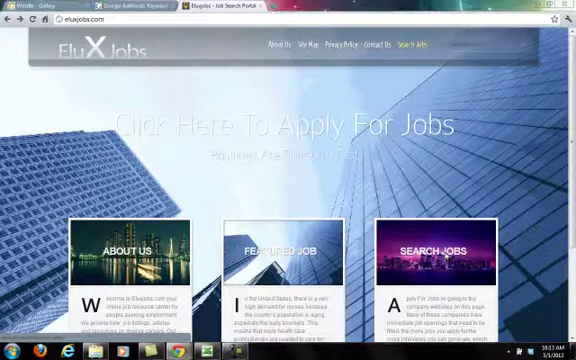
Go to the EluxJobs Search Jobs page from its home-page image to browse the Raleigh job categories.
click(446, 258)
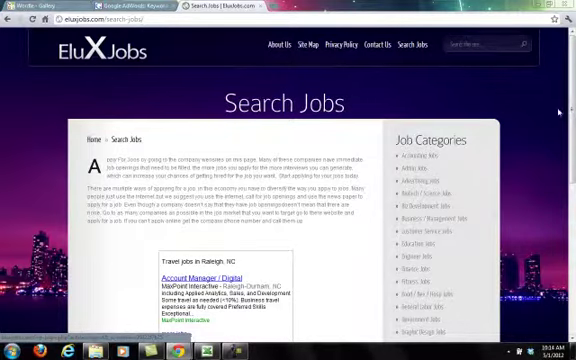
mouse_move(572, 110)
mouse_down()
mouse_move(566, 261)
mouse_move(572, 114)
mouse_up()
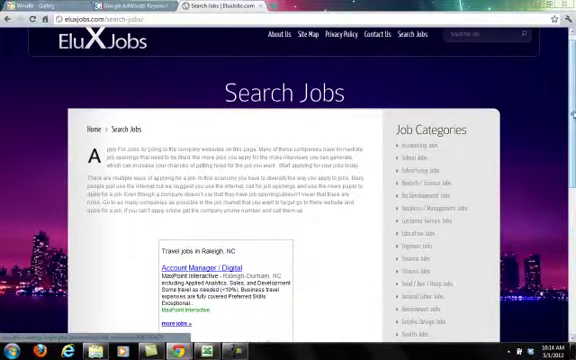